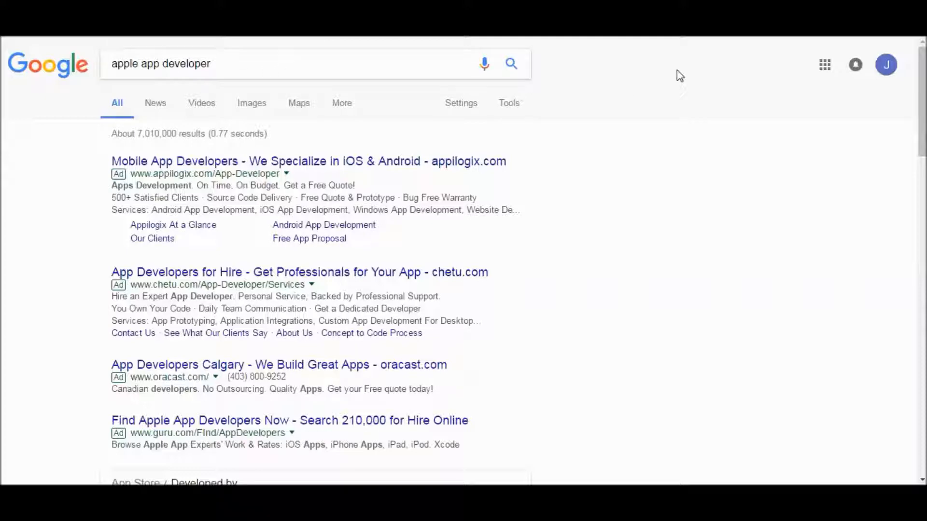
- Open the Apple Developer Program page from the search results and highlight the yearly membership price statement below the enrollment requirements
left_click_drag(924, 68, 925, 181)
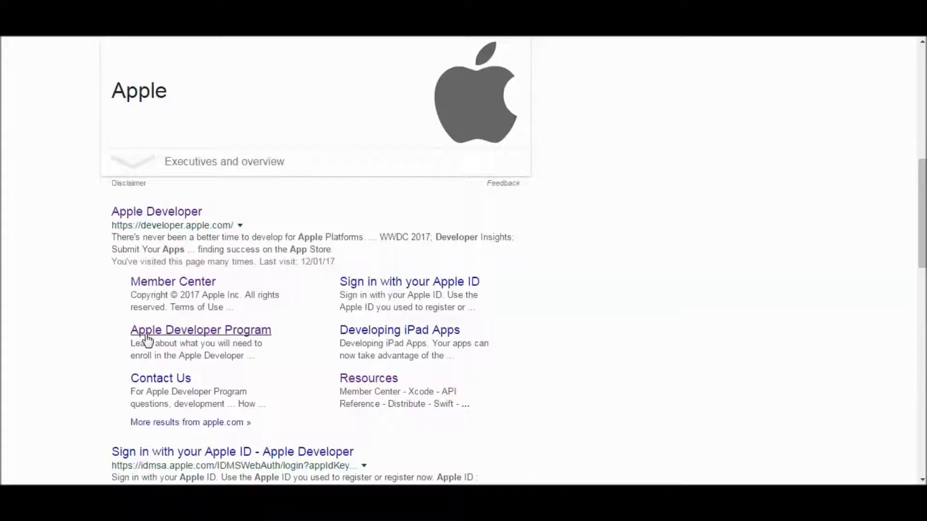
left_click(235, 333)
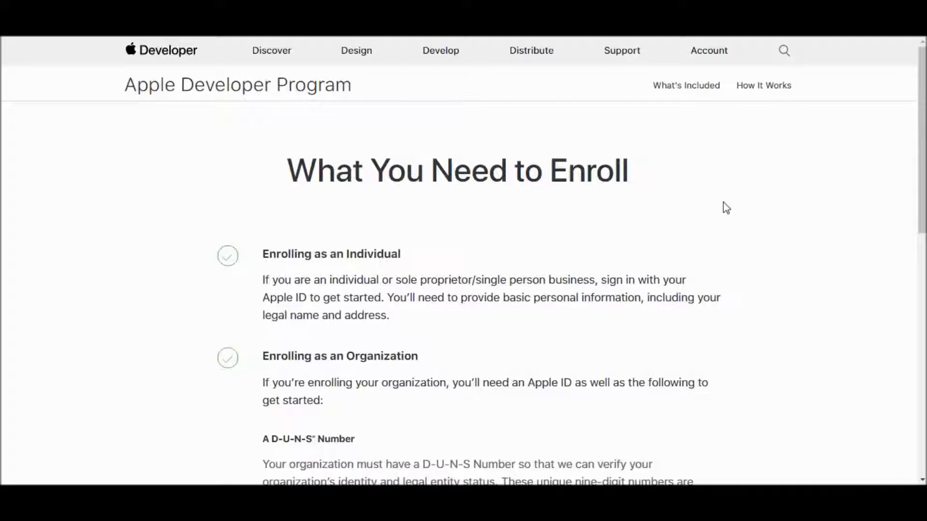
left_click_drag(919, 156, 919, 375)
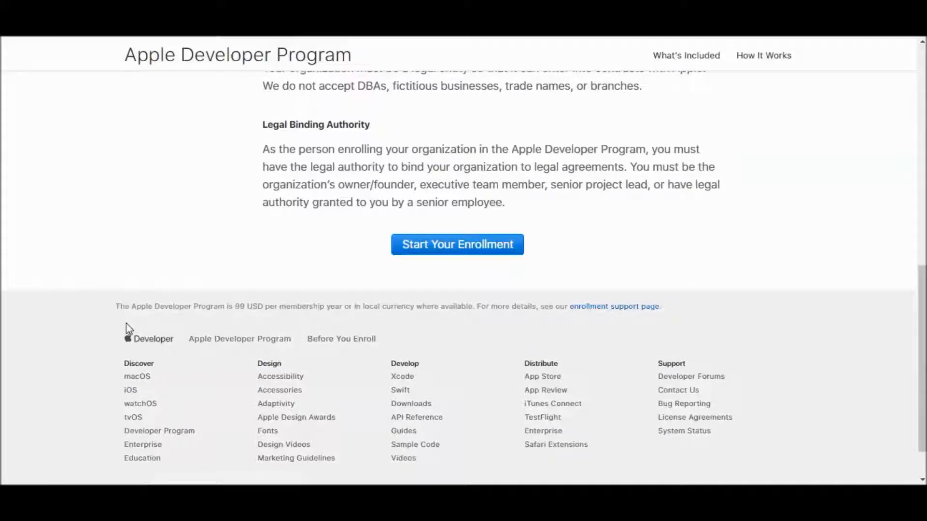
left_click_drag(117, 307, 324, 317)
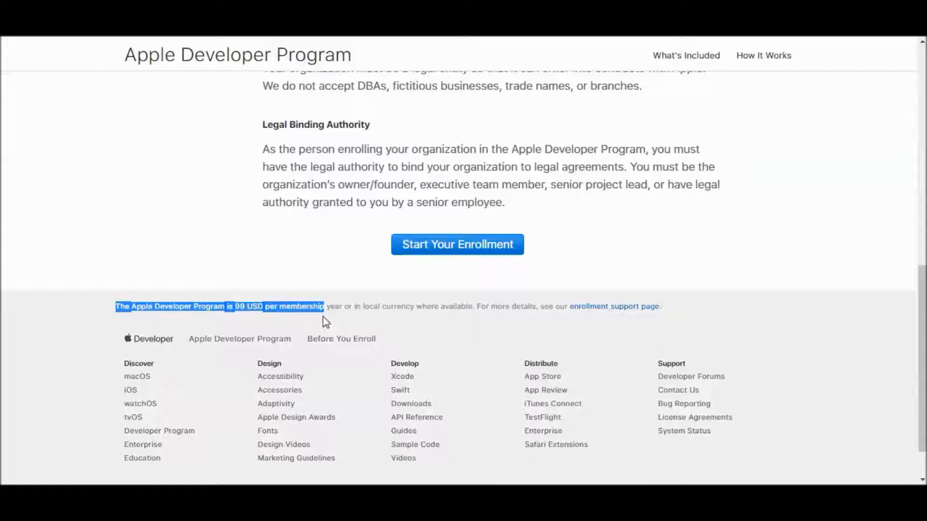
left_click(327, 287)
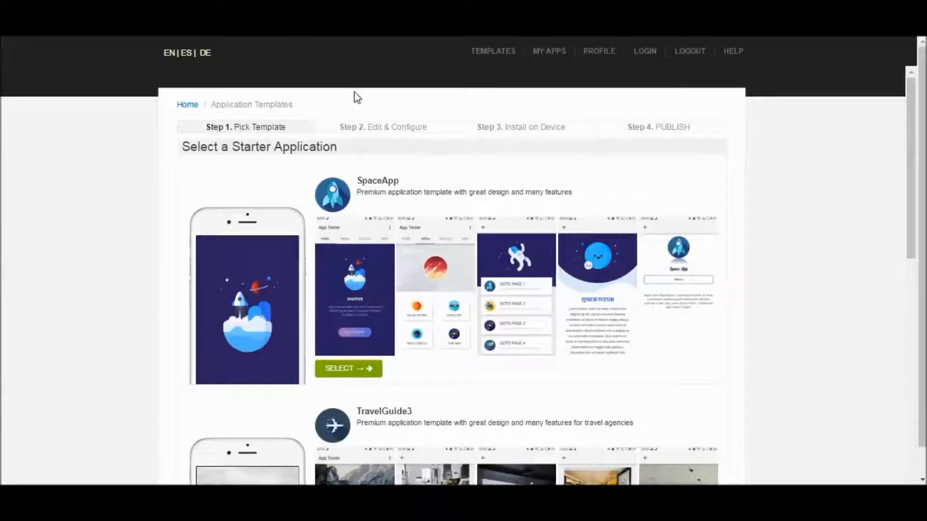
- Switch to the app builder site, open its Templates catalogue and browse the starter applications as far as BizAppTemplate
left_click_drag(911, 91, 924, 400)
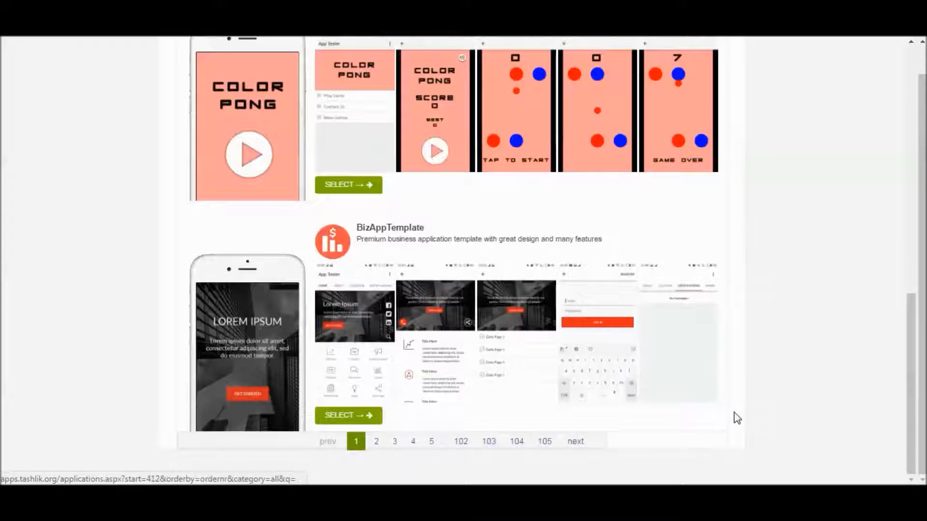
left_click_drag(910, 379, 923, 73)
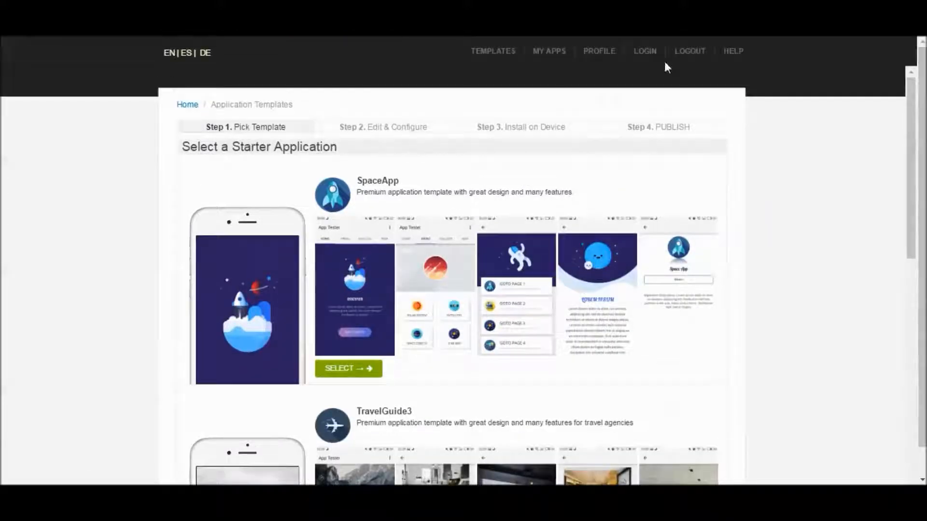
left_click(493, 52)
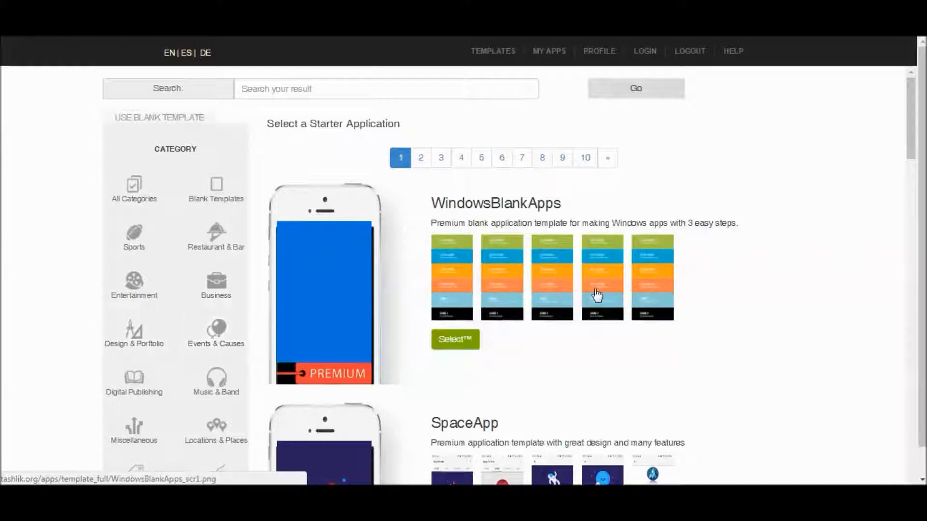
scroll(531, 270, "down", 3)
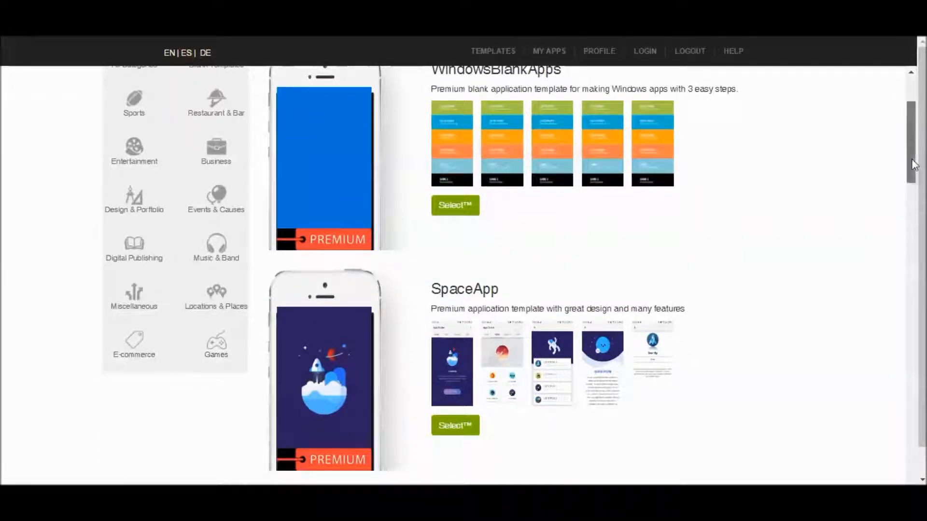
left_click_drag(911, 159, 913, 133)
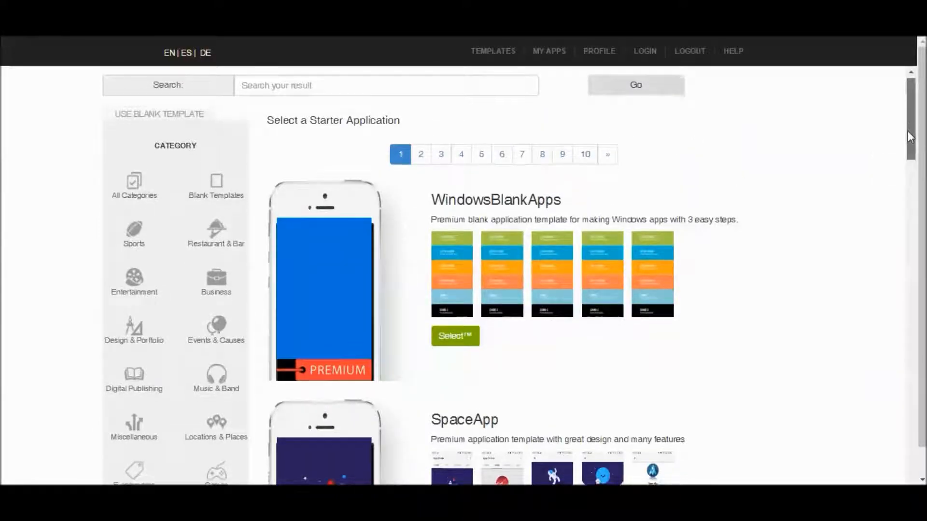
scroll(618, 298, "down", 3)
left_click_drag(911, 156, 903, 249)
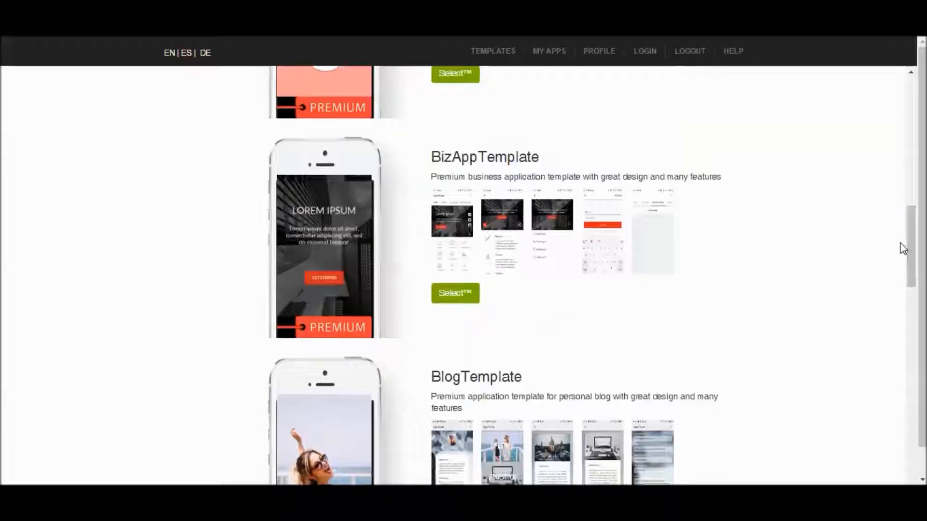
- Preview the first two BizAppTemplate screenshots at full size, closing each one after viewing
left_click(444, 235)
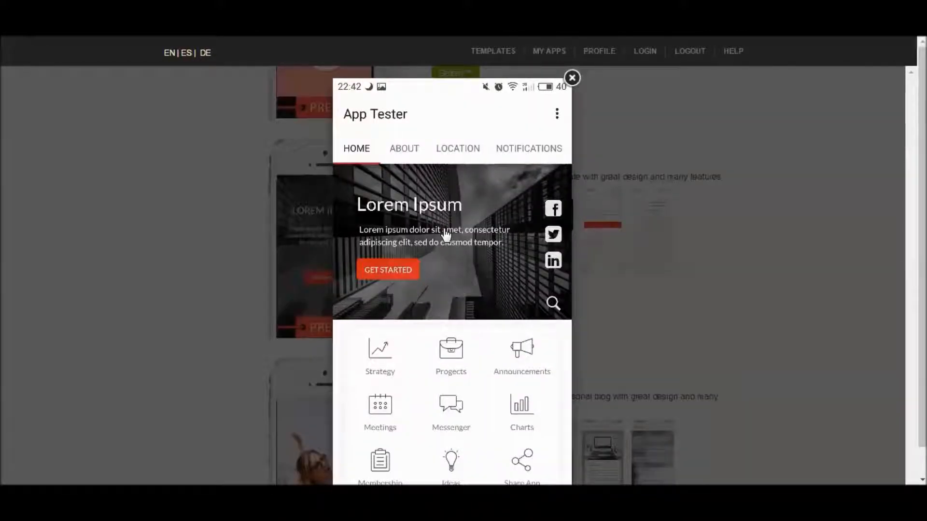
scroll(569, 179, "down", 1)
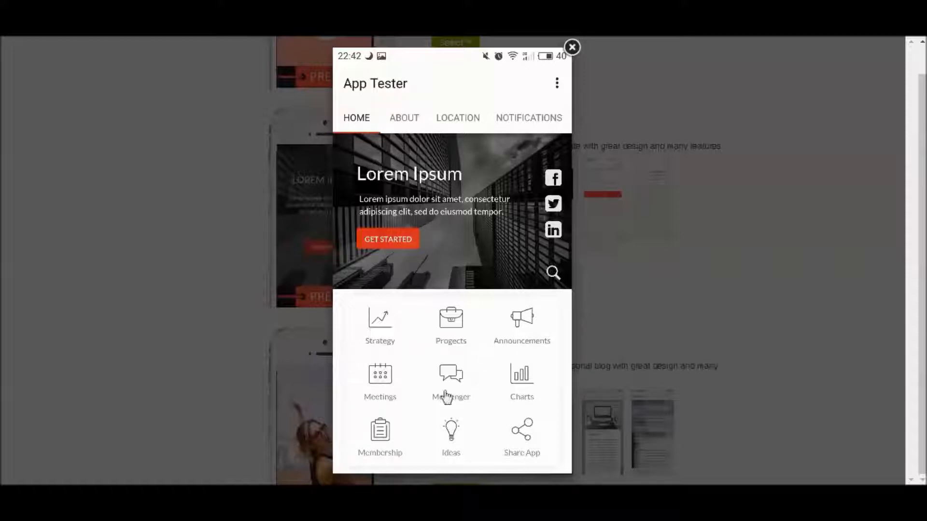
left_click(572, 47)
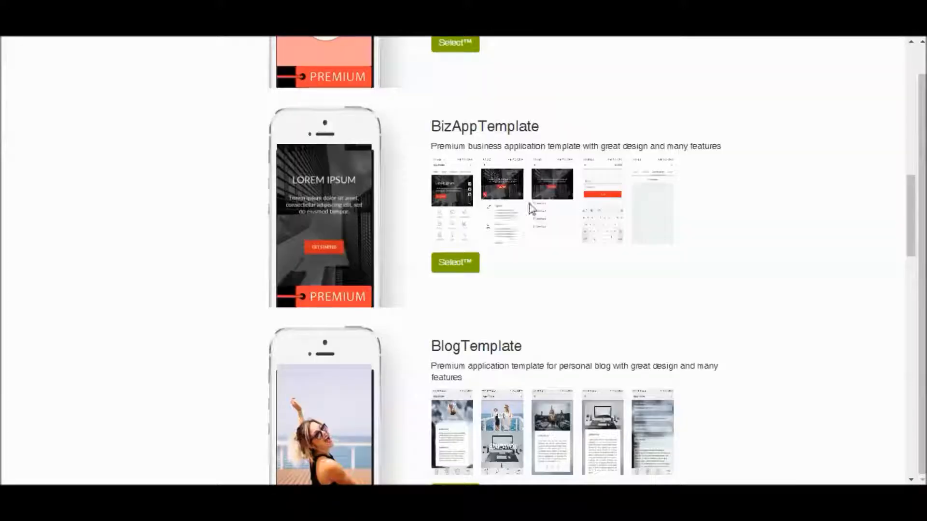
left_click(508, 211)
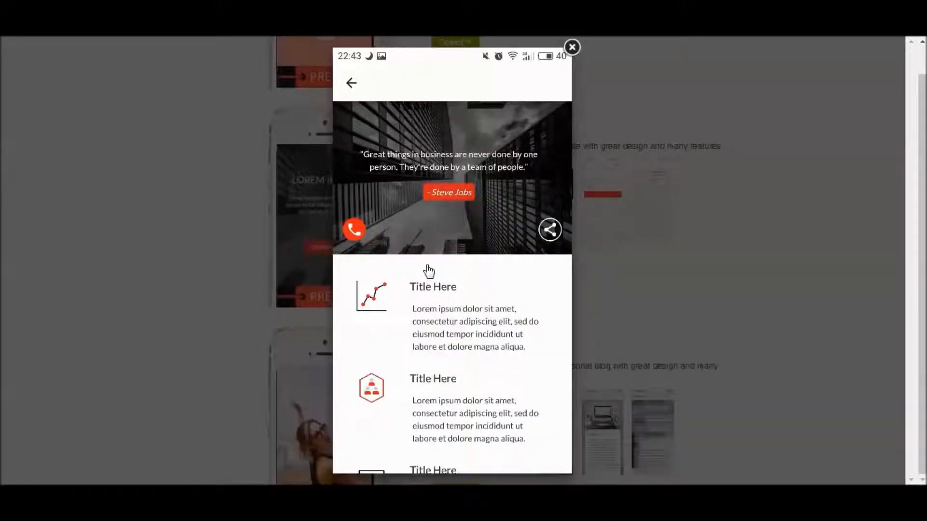
left_click(572, 49)
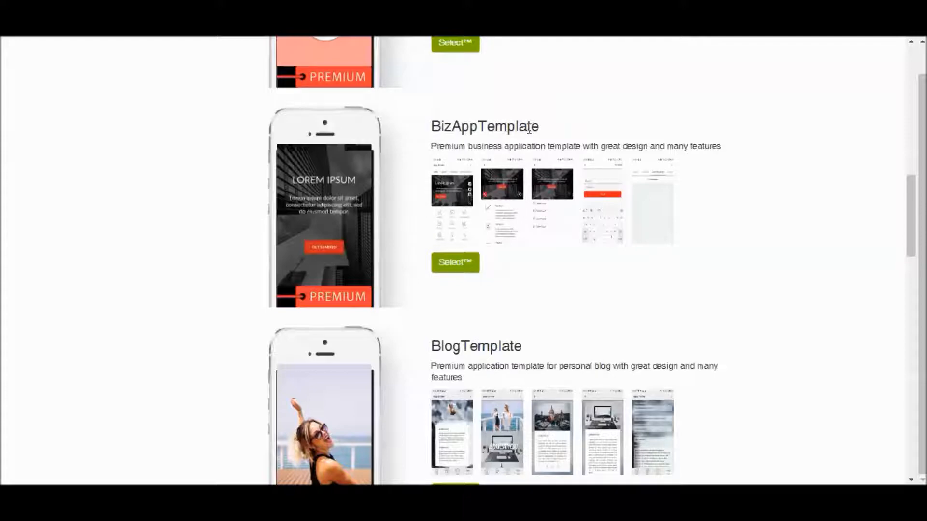
- Select BizAppTemplate as the starter application and use it for the new app
left_click(456, 263)
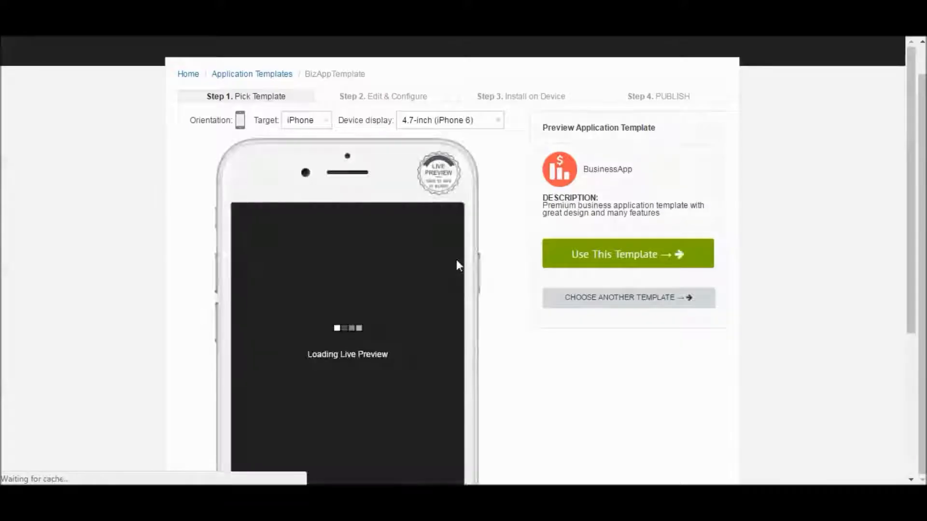
left_click_drag(912, 150, 913, 116)
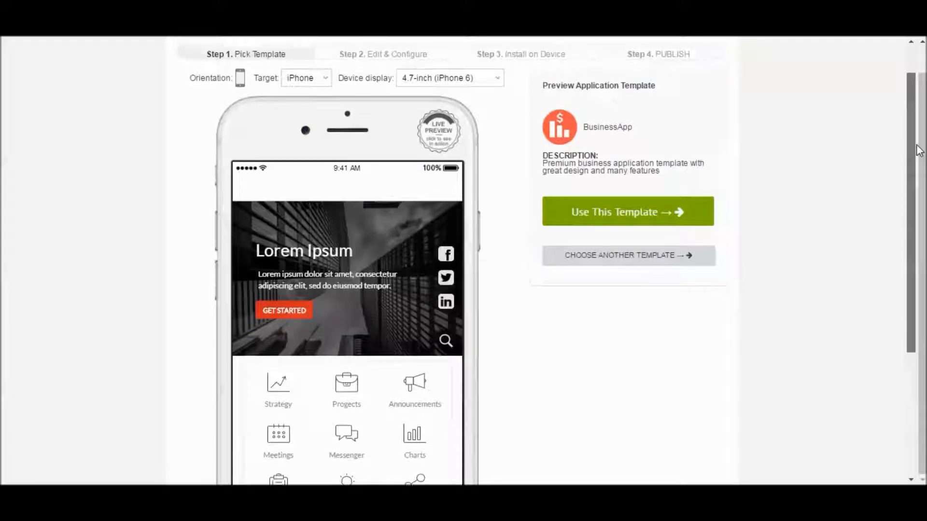
left_click(629, 214)
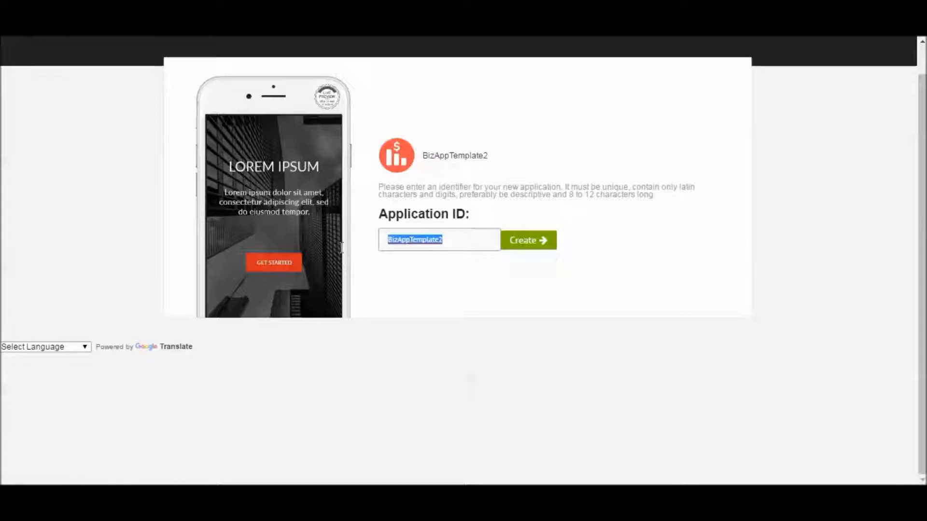
- Enter BizApp1, without a space, as the application ID and create the application
type("Biz")
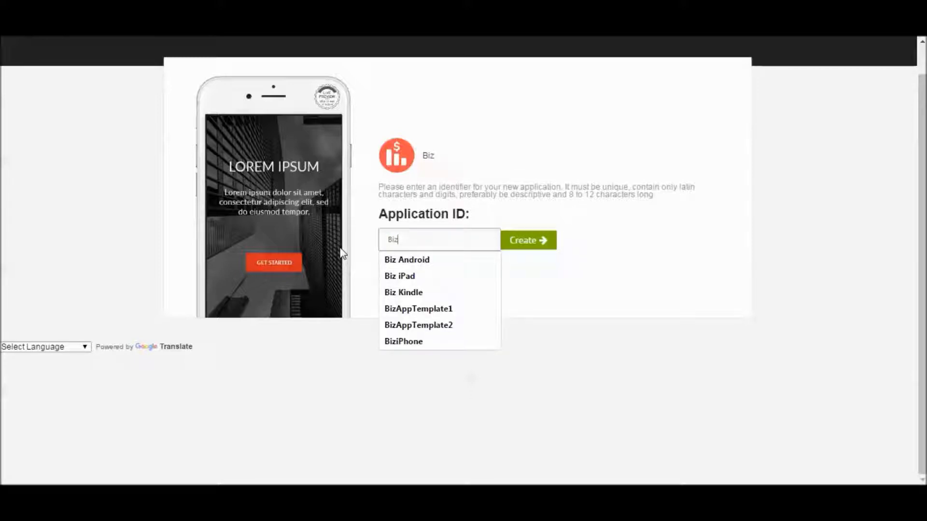
type(" App1")
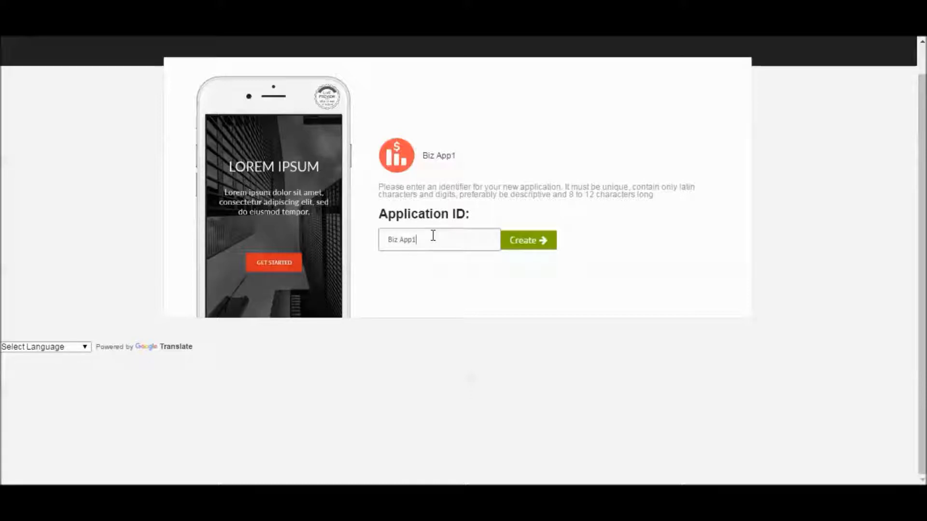
left_click(521, 247)
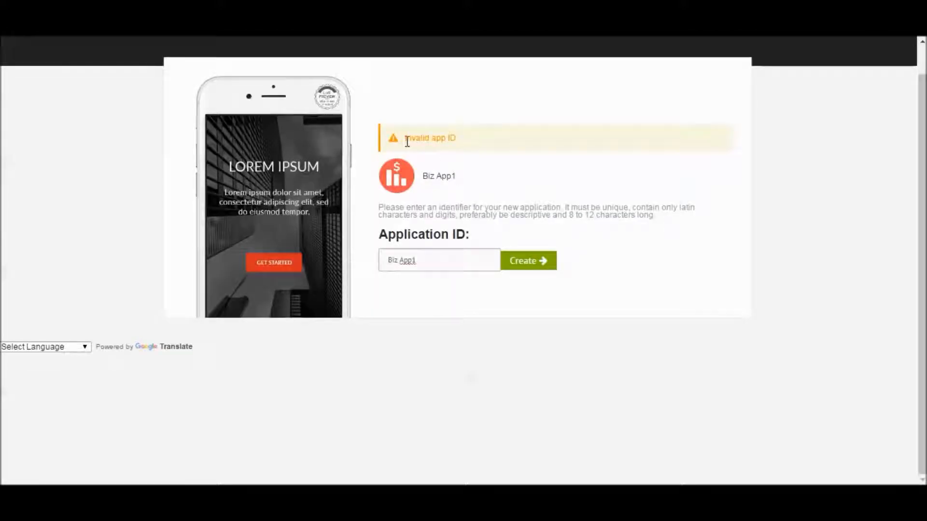
left_click(400, 261)
key("BackSpace")
left_click(522, 260)
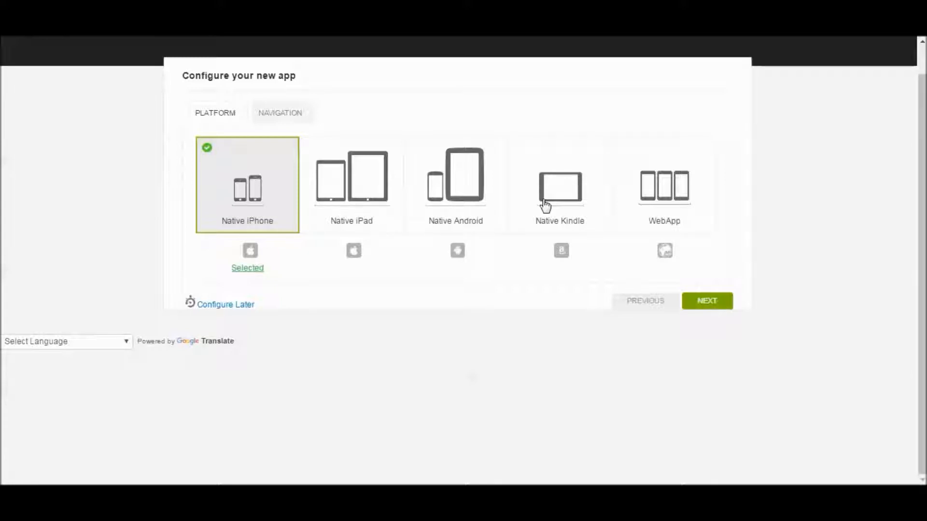
- Accept the Native iPhone platform, try the available navigation styles and finish the setup with Standard tabs
left_click(704, 309)
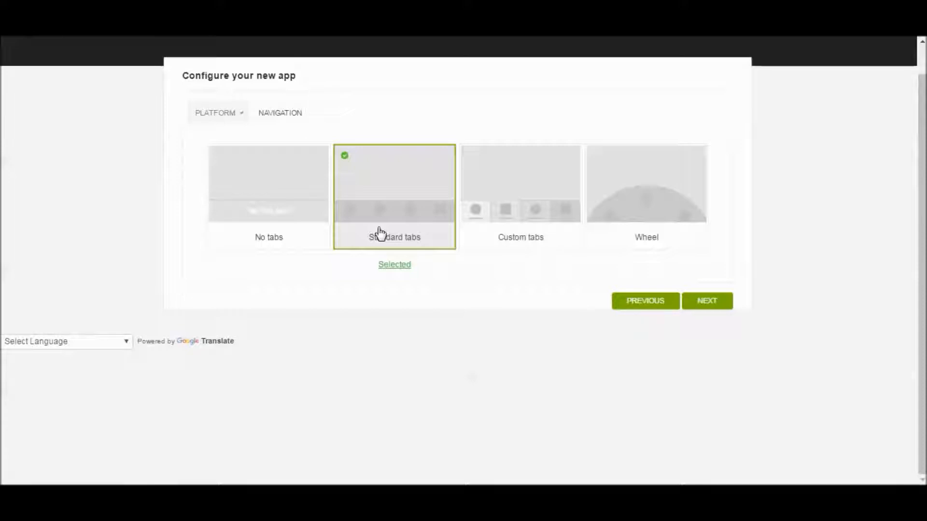
left_click(526, 212)
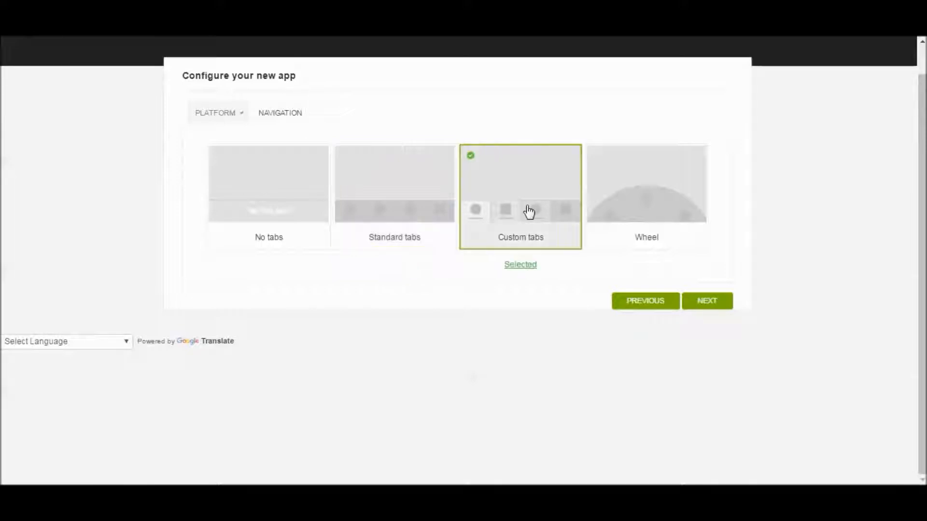
left_click(642, 226)
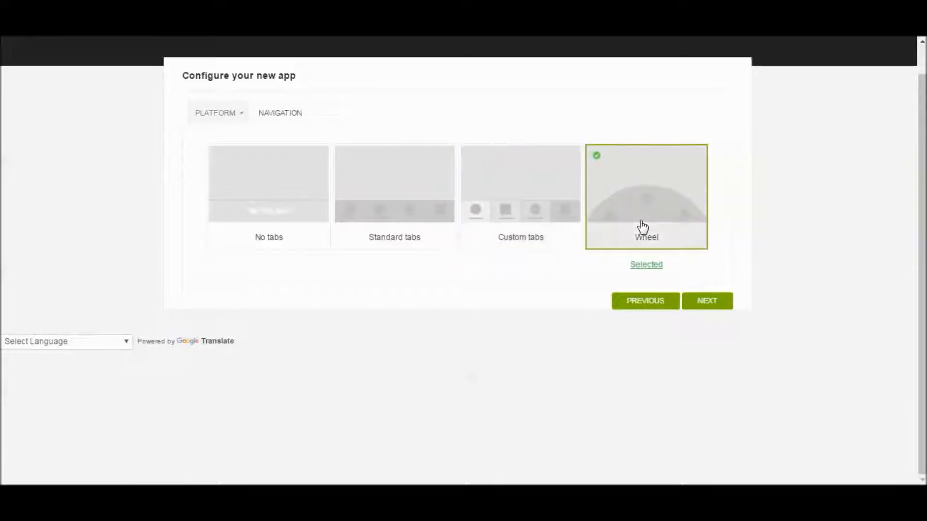
left_click(308, 214)
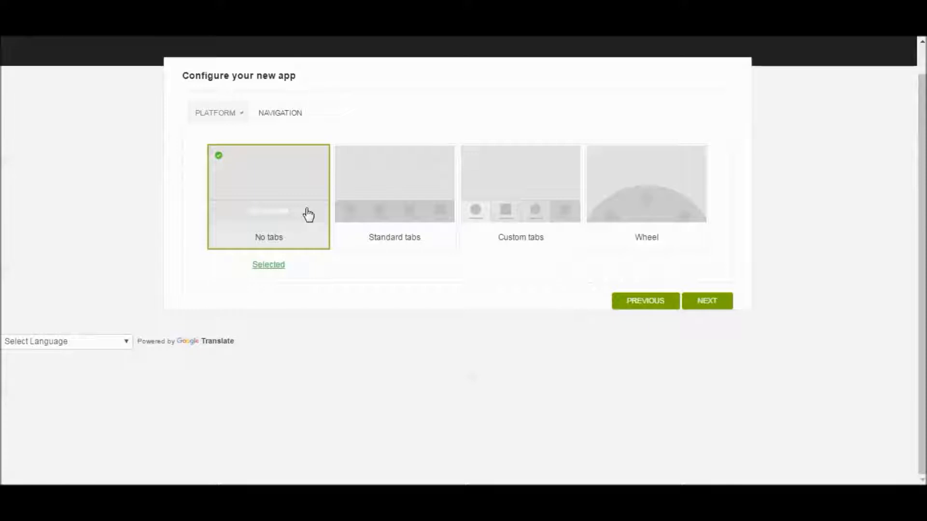
left_click(375, 226)
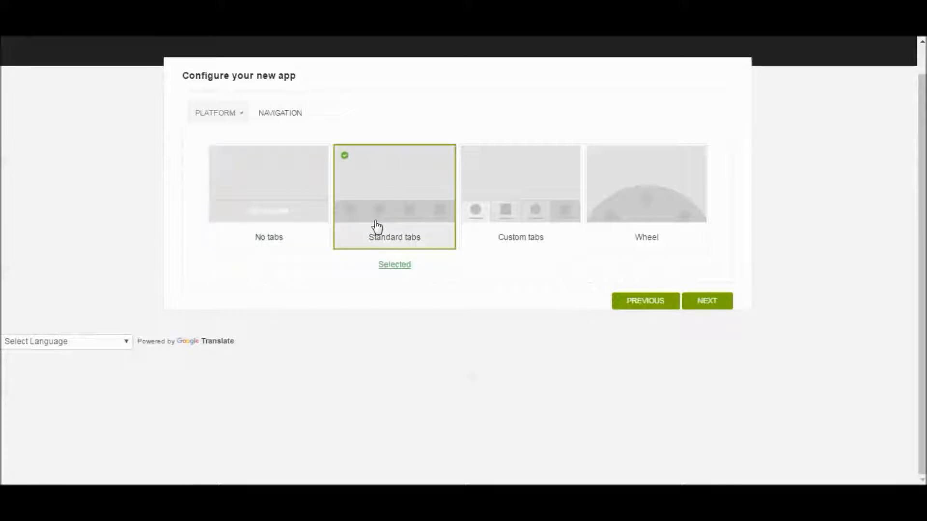
left_click(709, 301)
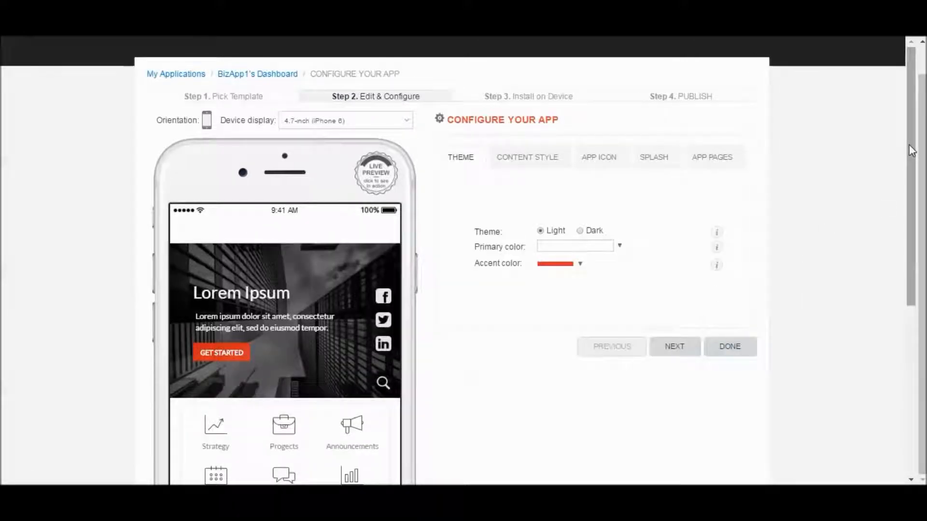
- Compare the Light and Dark options for the app theme and set it to Dark
left_click_drag(911, 150, 915, 188)
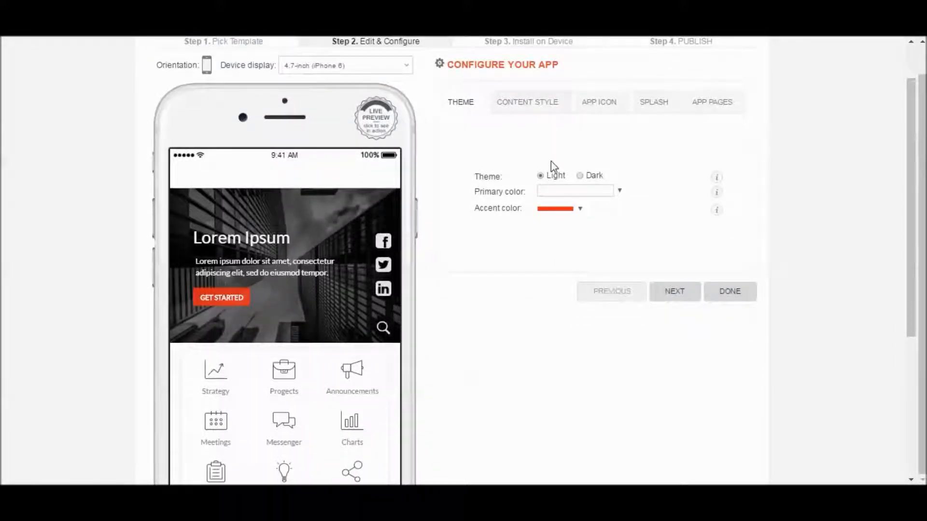
left_click(579, 176)
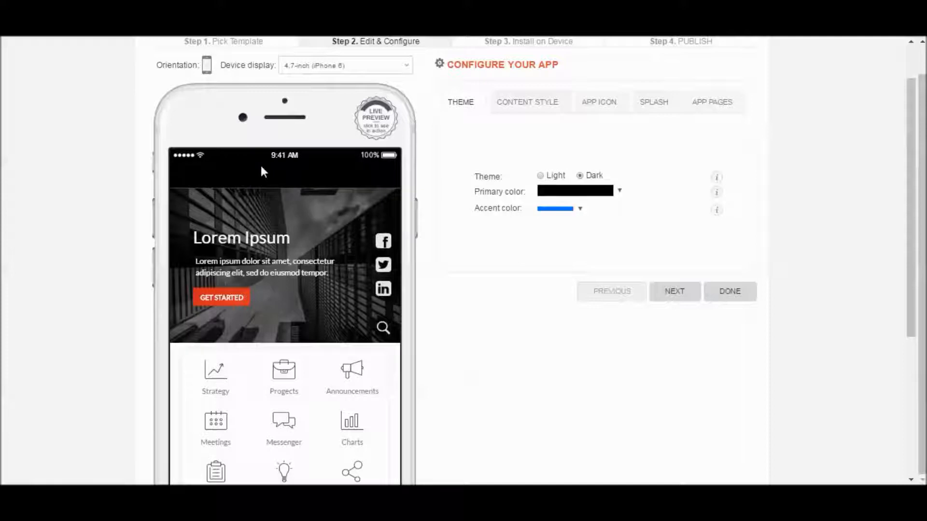
left_click(541, 175)
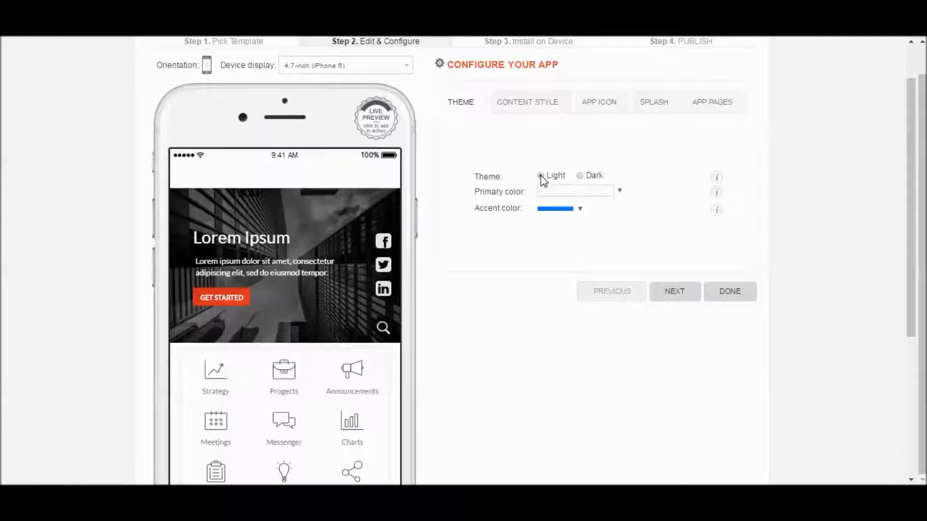
left_click(579, 175)
- Set the theme's primary color to the bright red #f71e09
left_click(620, 192)
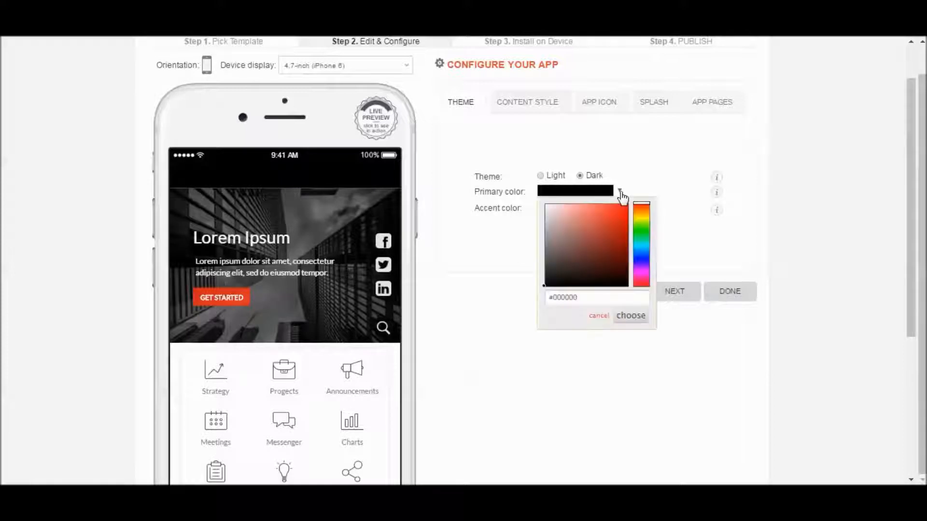
left_click(583, 296)
left_click_drag(583, 296, 545, 296)
left_click(582, 296)
left_click(642, 205)
left_click(625, 206)
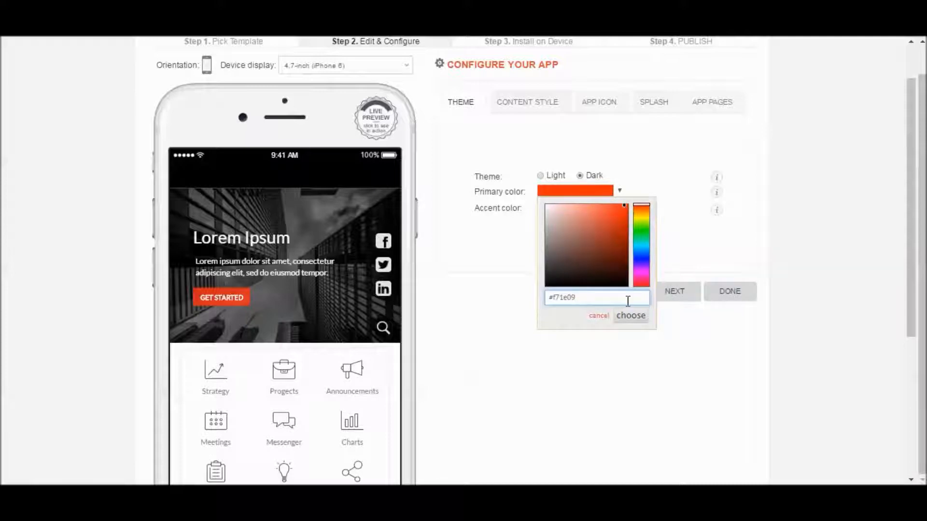
left_click(631, 315)
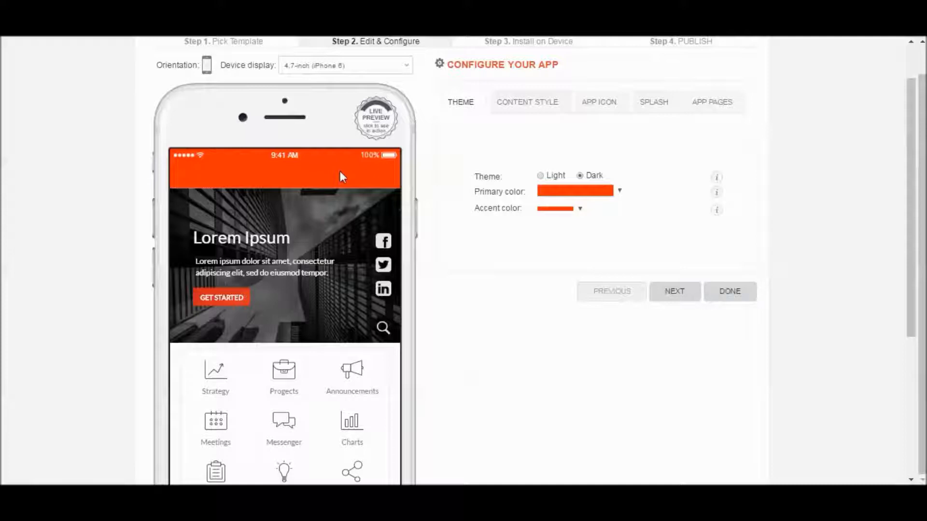
- Set the app theme to Light, review the content style, app icon, splash and app pages settings without changes, and finish the configuration
left_click(541, 175)
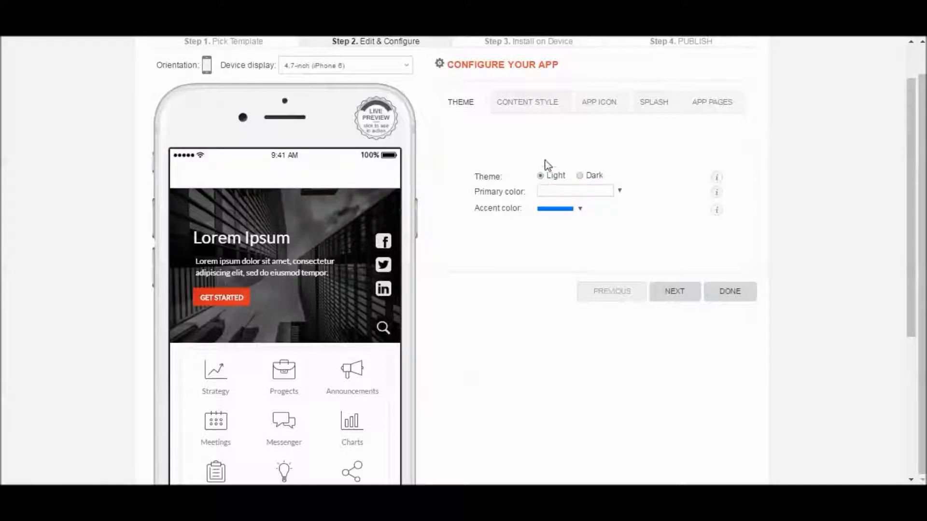
left_click(528, 105)
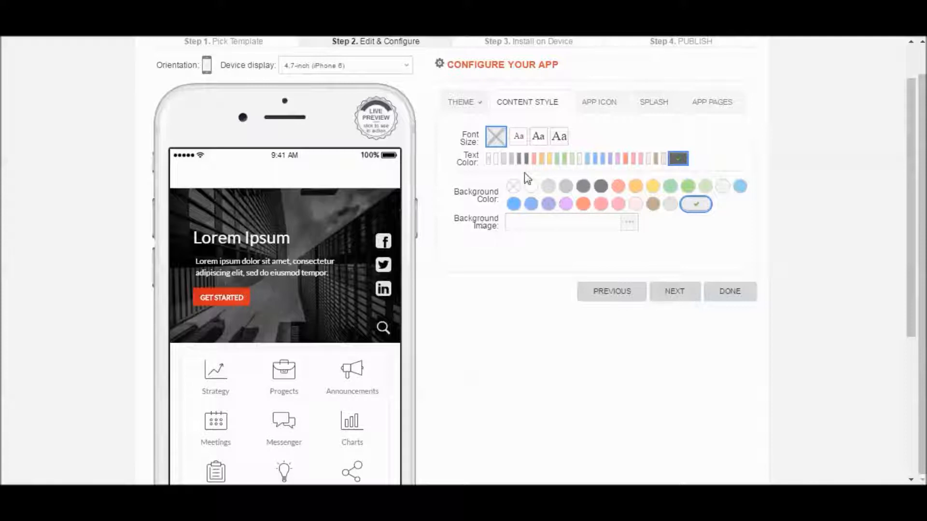
left_click(605, 104)
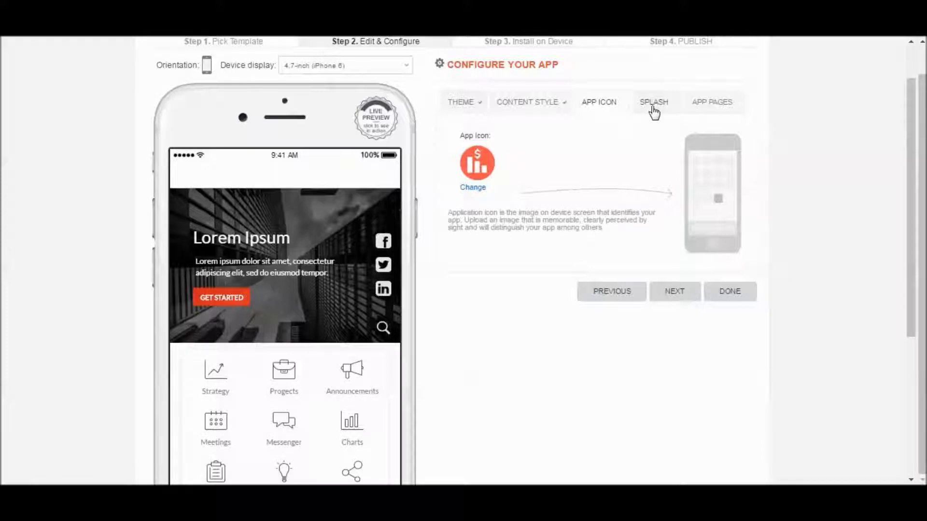
left_click(652, 108)
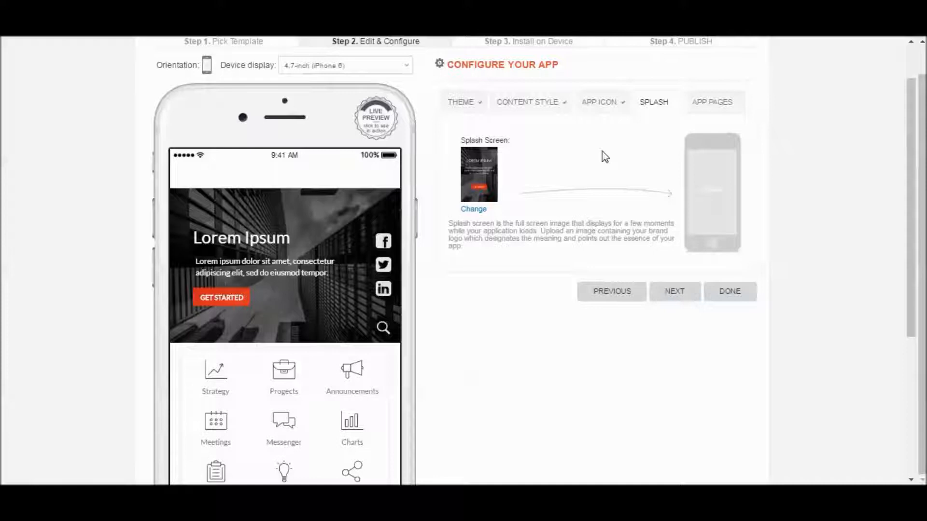
left_click(727, 107)
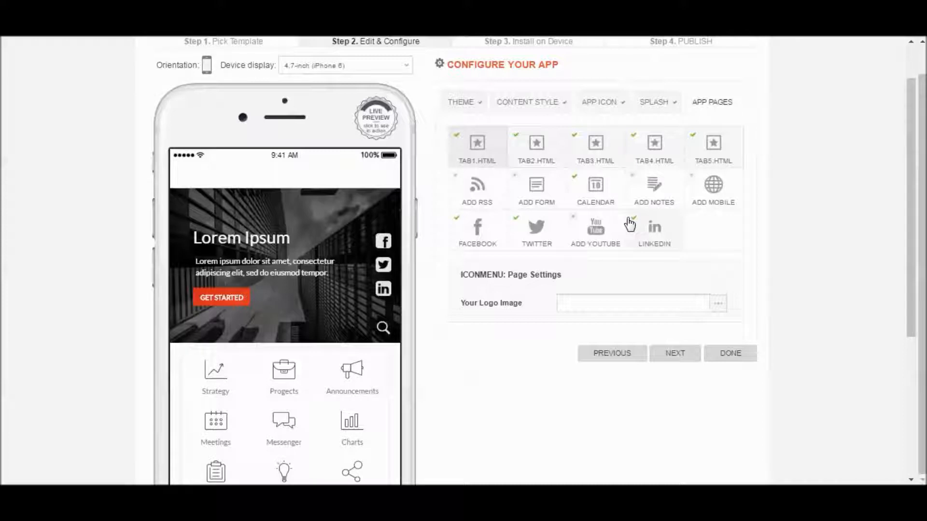
left_click(728, 362)
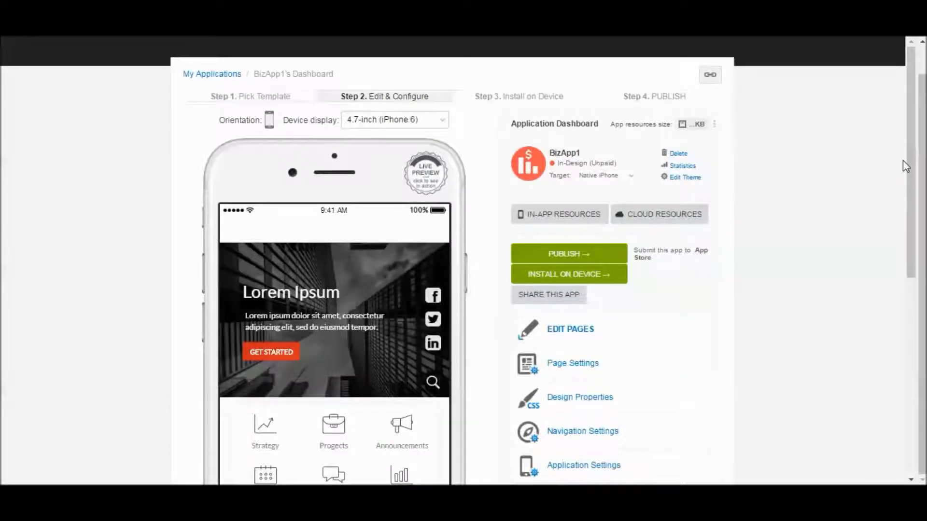
- Look through the settings and publishing options on BizApp1's application dashboard, from page editing down to newsstand content publishing
left_click_drag(910, 155, 910, 207)
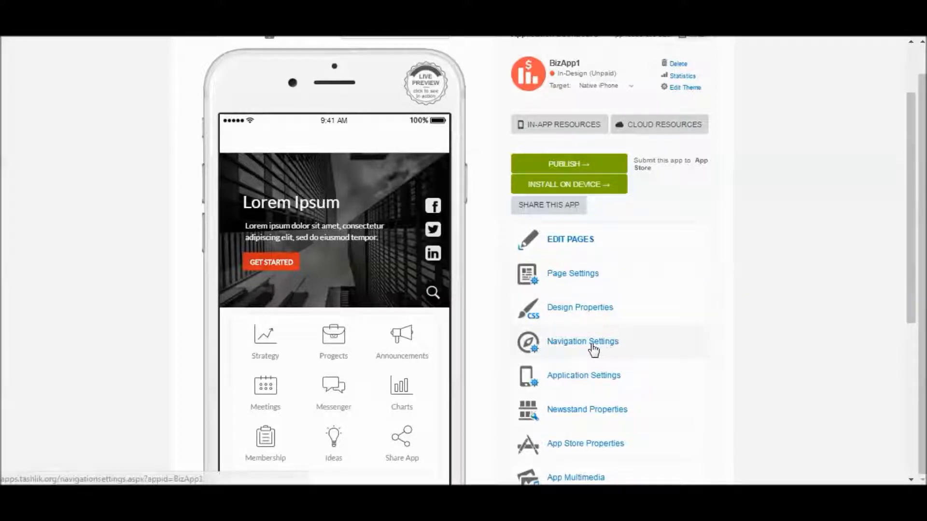
left_click_drag(906, 218, 908, 309)
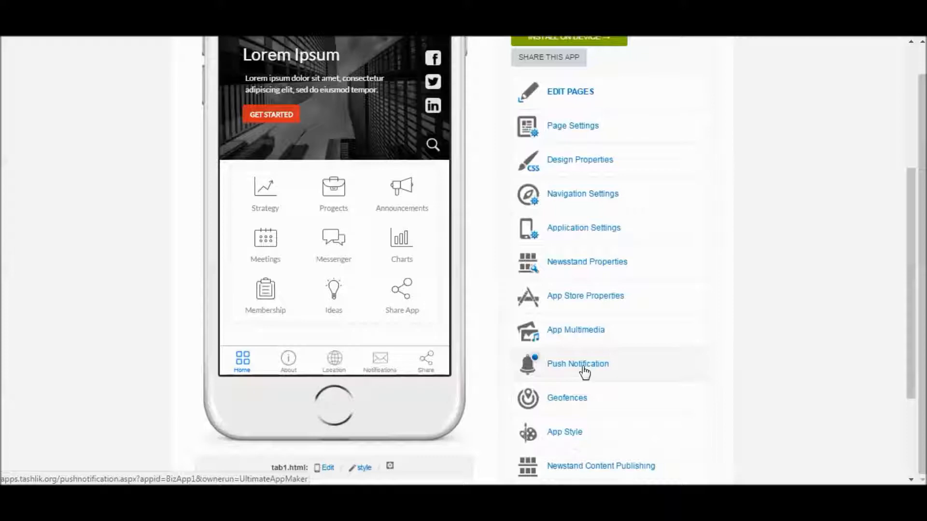
left_click_drag(916, 290, 919, 214)
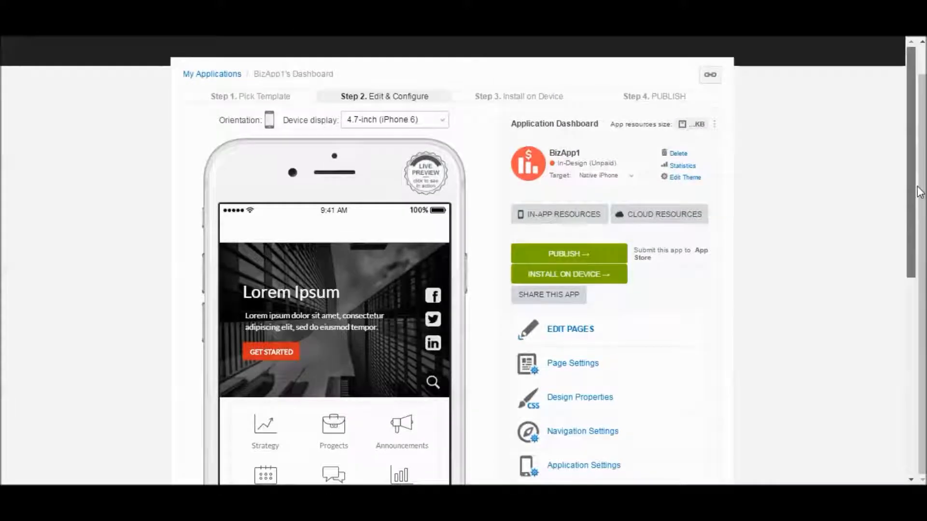
left_click_drag(919, 214, 917, 224)
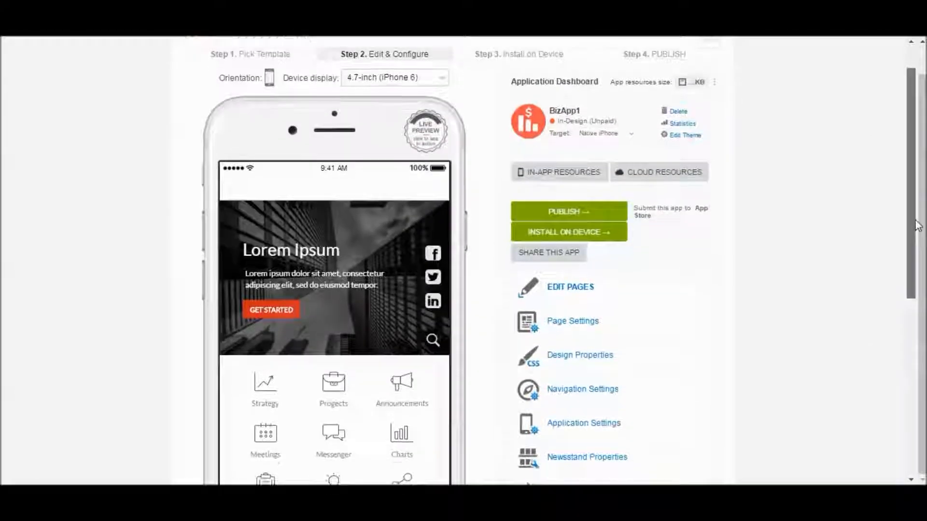